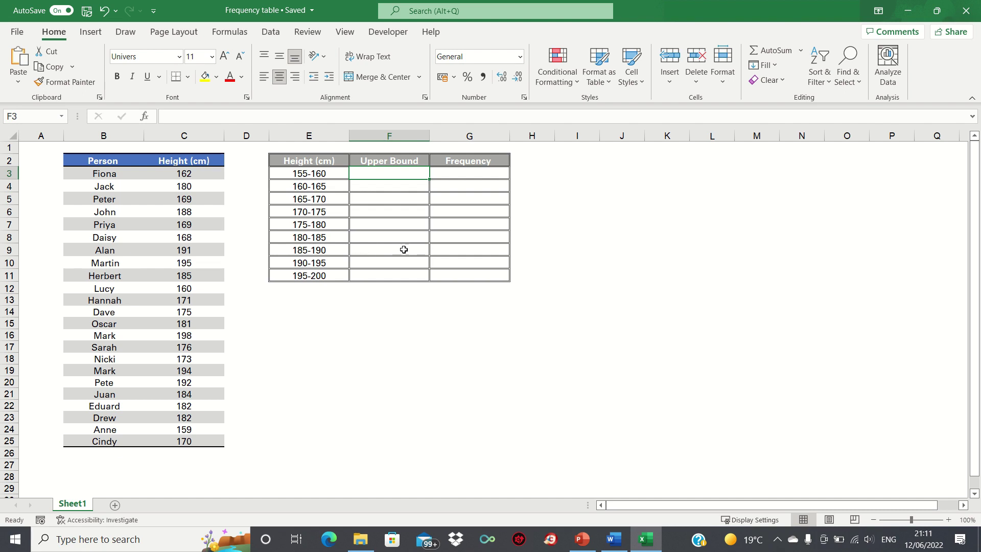
- Enter 160 in F3 and fill =F3+5 down F4:F11, giving upper bounds 160 through 200
{"action": "type", "text": "160"}
{"action": "key", "text": "Return"}
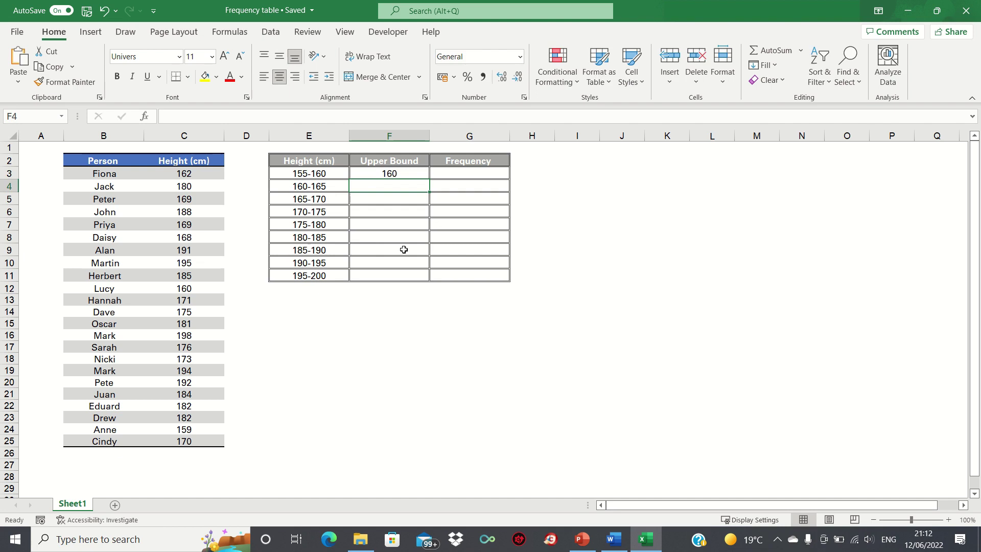
{"action": "type", "text": "=F3+5"}
{"action": "key", "text": "Return"}
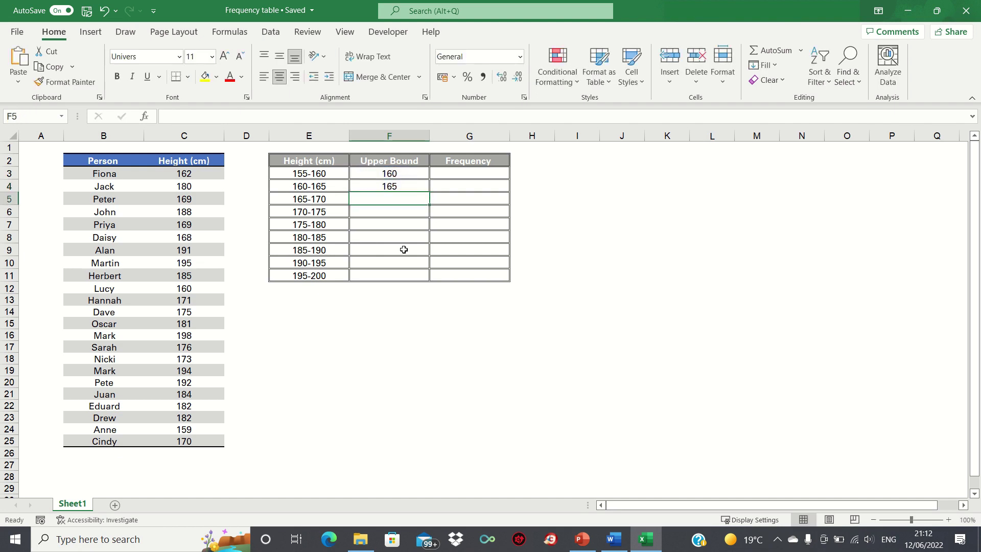
{"action": "key", "text": "Up"}
{"action": "key", "text": "shift+Down"}
{"action": "key", "text": "shift+Down"}
{"action": "key", "text": "shift+Down"}
{"action": "key", "text": "shift+Down"}
{"action": "key", "text": "shift+Down"}
{"action": "key", "text": "shift+Down"}
{"action": "key", "text": "shift+Down"}
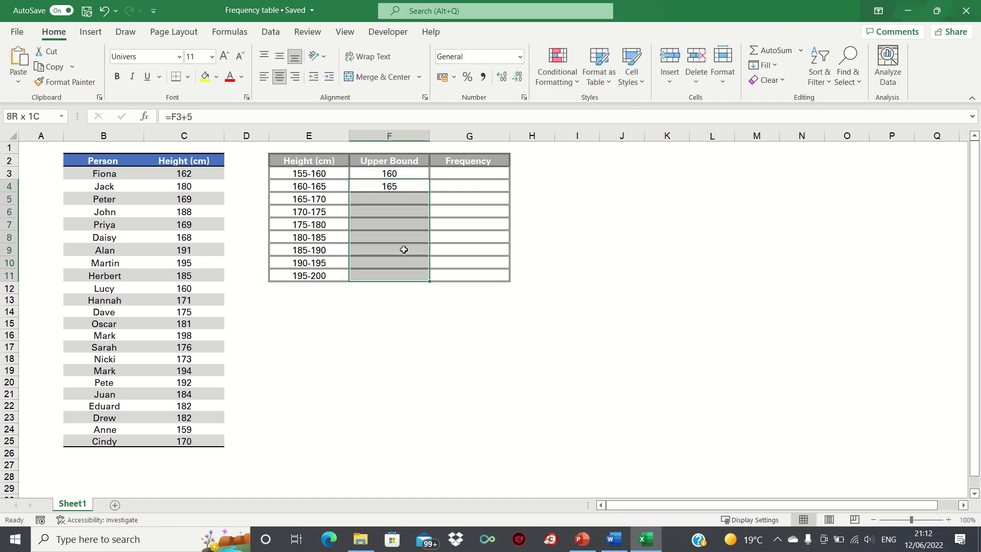
{"action": "key", "text": "ctrl+d"}
{"action": "key", "text": "ctrl+Up"}
{"action": "key", "text": "Down"}
{"action": "key", "text": "Right"}
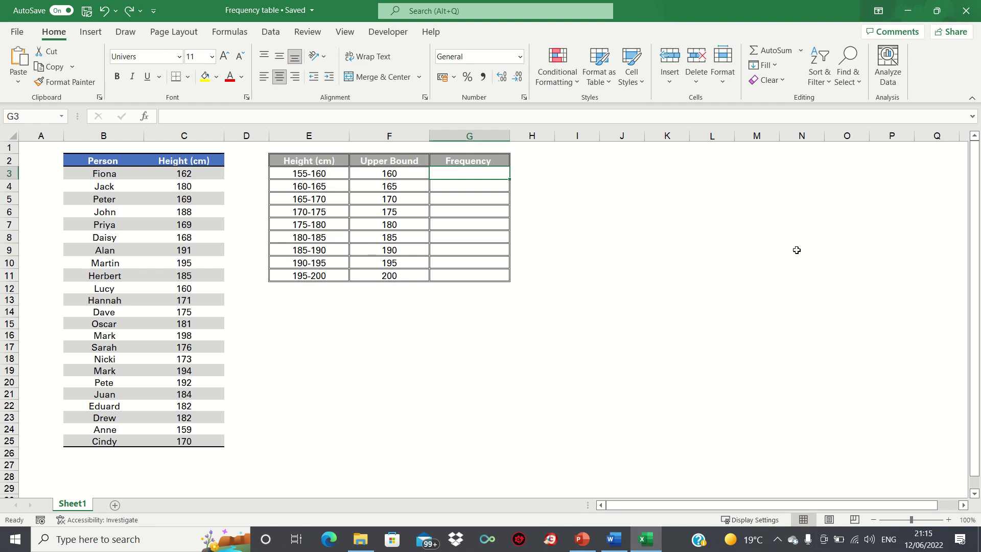
- Enter =FREQUENCY(C3:C25,F3:F11) as an array formula across G3:G11
{"action": "key", "text": "shift+Down"}
{"action": "key", "text": "shift+Down"}
{"action": "key", "text": "shift+Down"}
{"action": "key", "text": "shift+Down"}
{"action": "key", "text": "shift+Down"}
{"action": "key", "text": "shift+Down"}
{"action": "key", "text": "shift+Down"}
{"action": "key", "text": "shift+Down"}
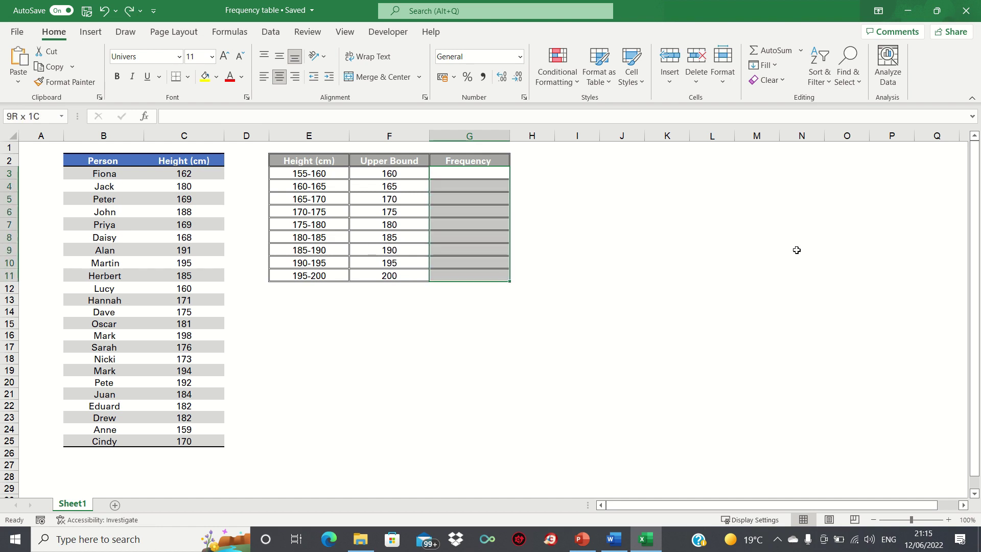
{"action": "type", "text": "=F"}
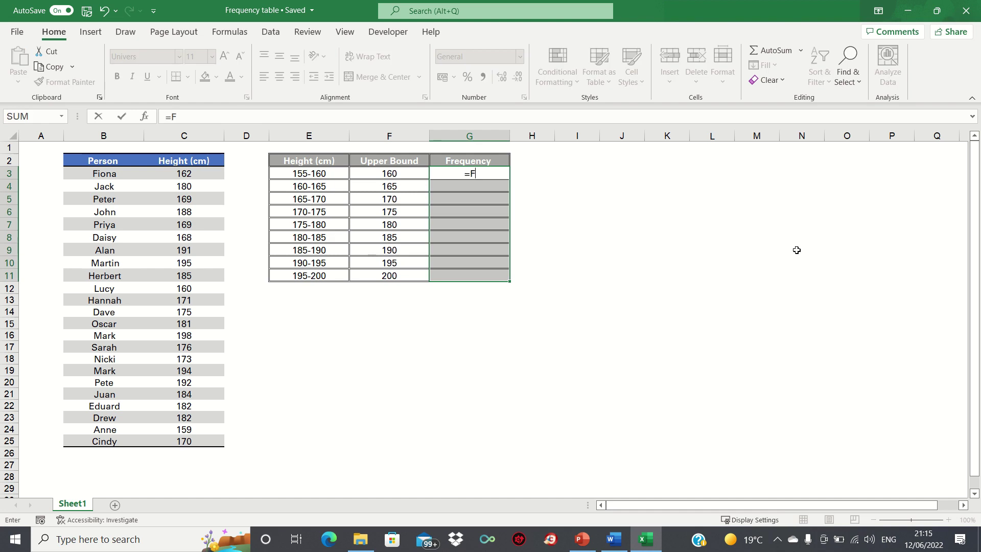
{"action": "type", "text": "REQUENCY("}
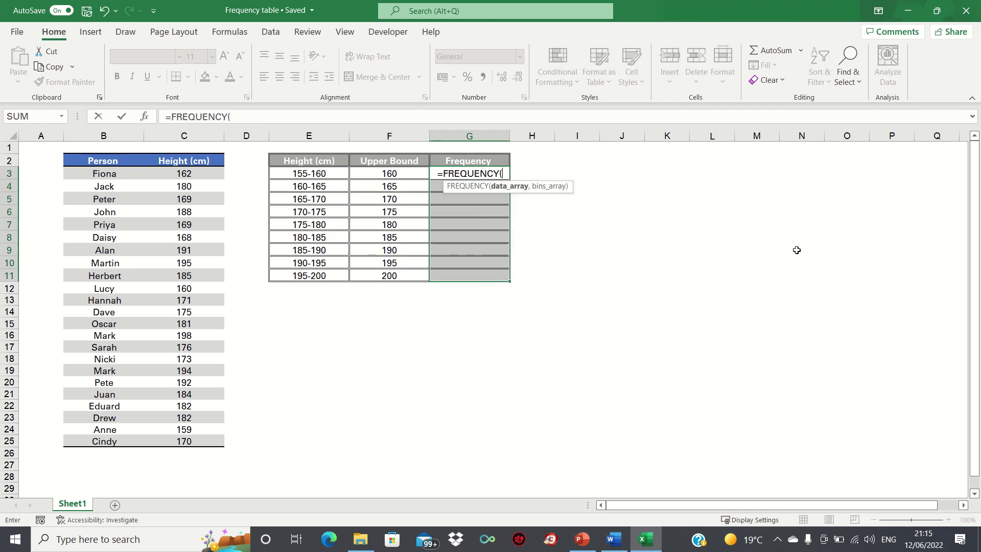
{"action": "left_click", "coordinate": [202, 175]}
{"action": "key", "text": "ctrl+shift+Down"}
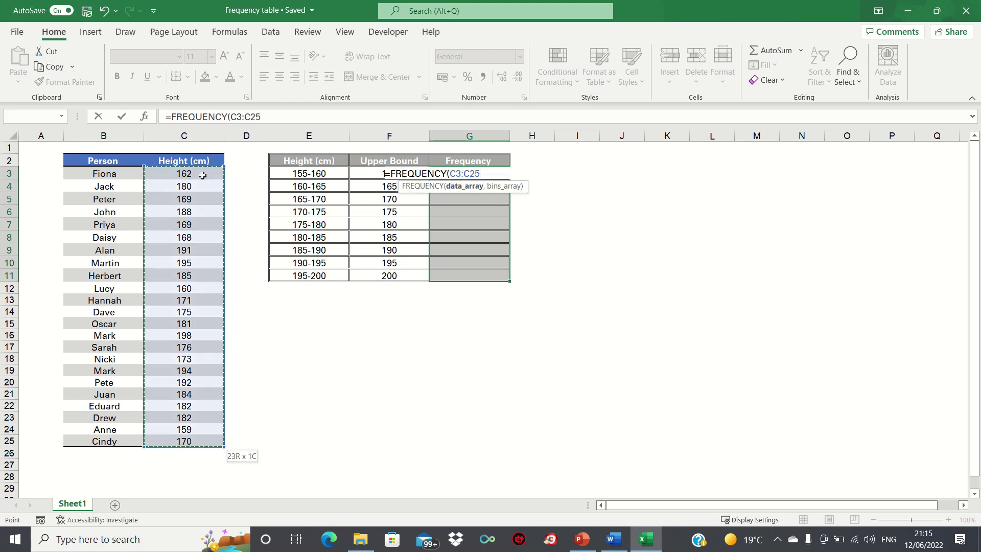
{"action": "type", "text": ","}
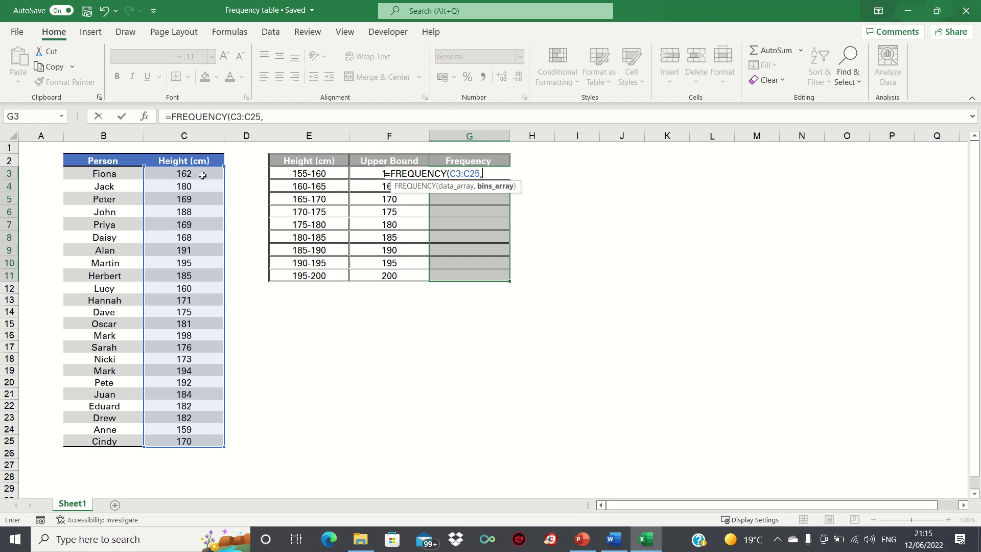
{"action": "key", "text": "Left"}
{"action": "key", "text": "ctrl+shift+Down"}
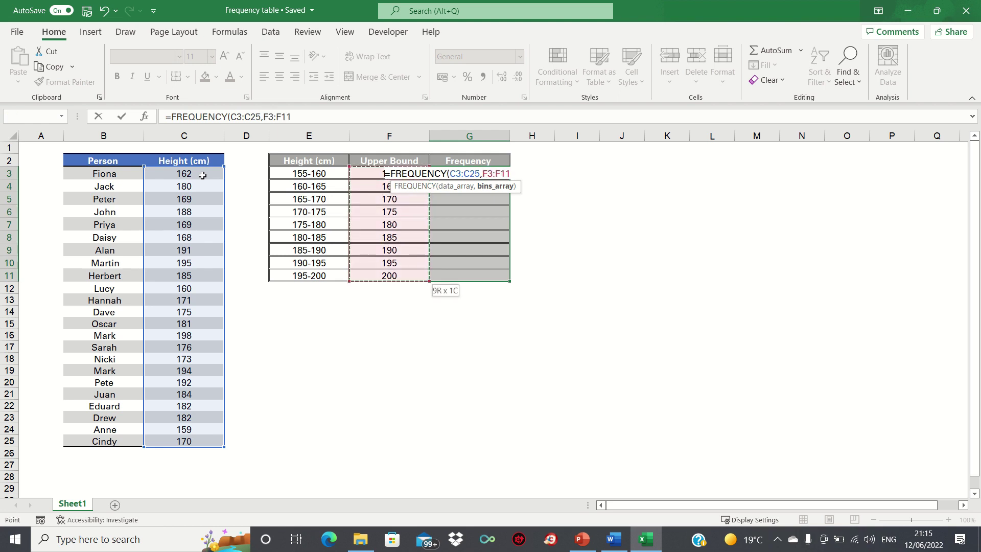
{"action": "type", "text": ")"}
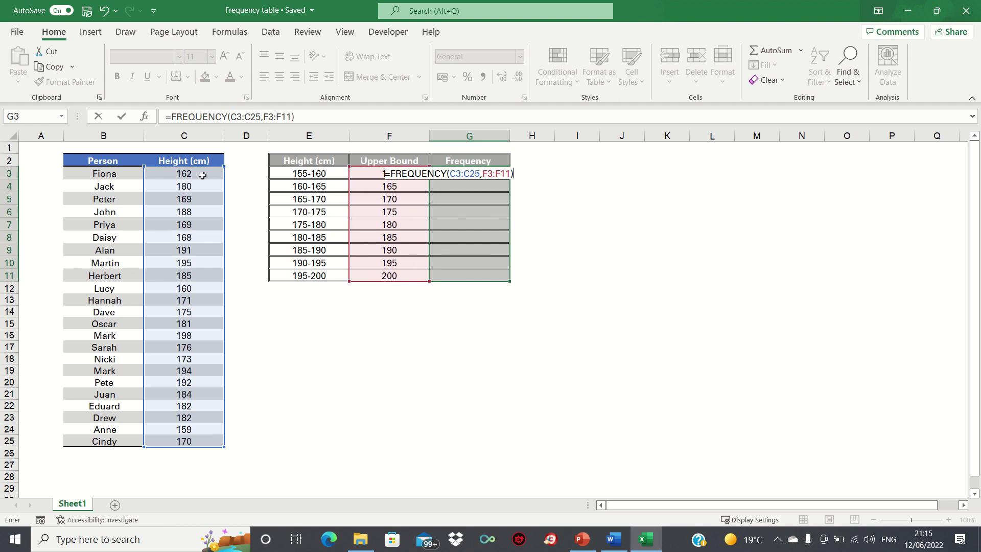
{"action": "key", "text": "ctrl+shift+Return"}
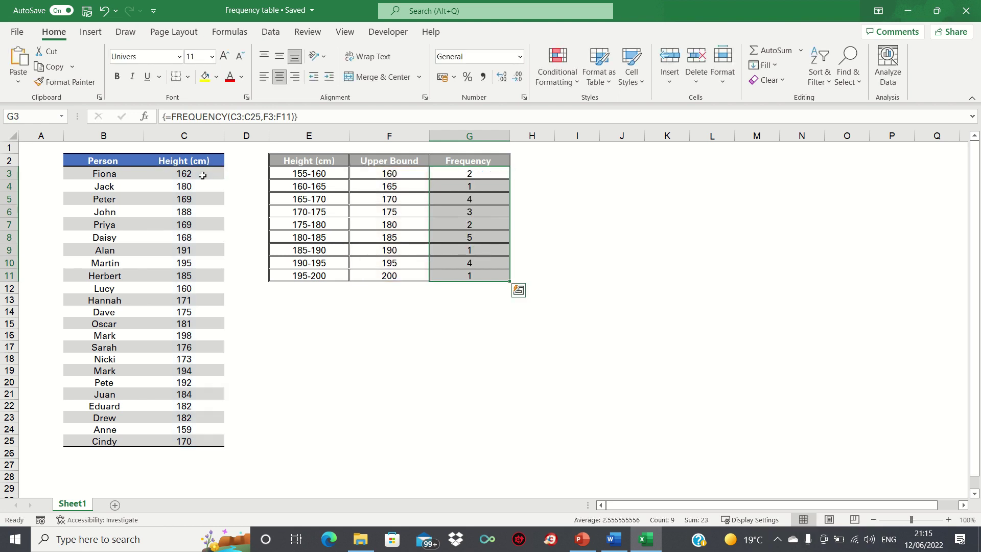
- Change the first height in C3 from 162 to 173
{"action": "key", "text": "Down"}
{"action": "key", "text": "Up"}
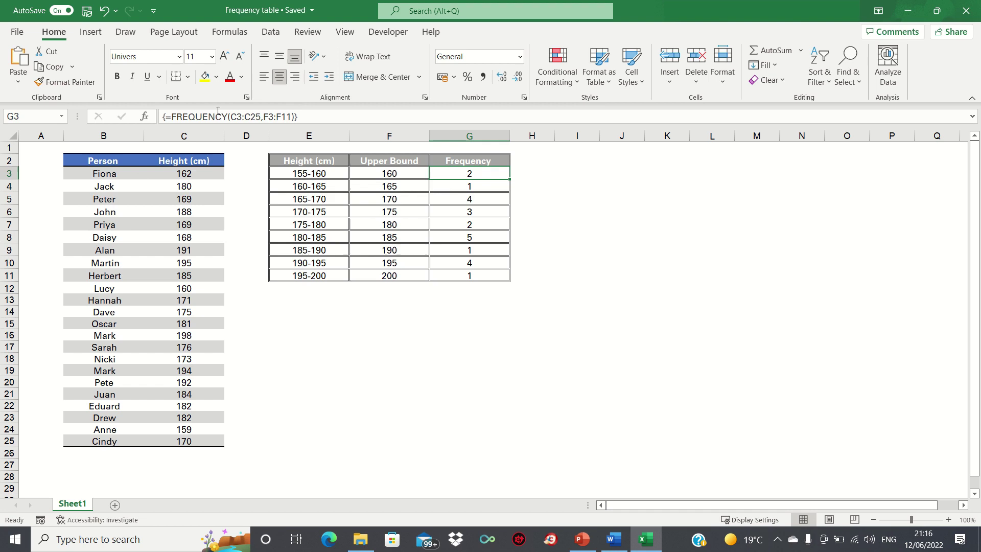
{"action": "left_click", "coordinate": [195, 176]}
{"action": "type", "text": "17"}
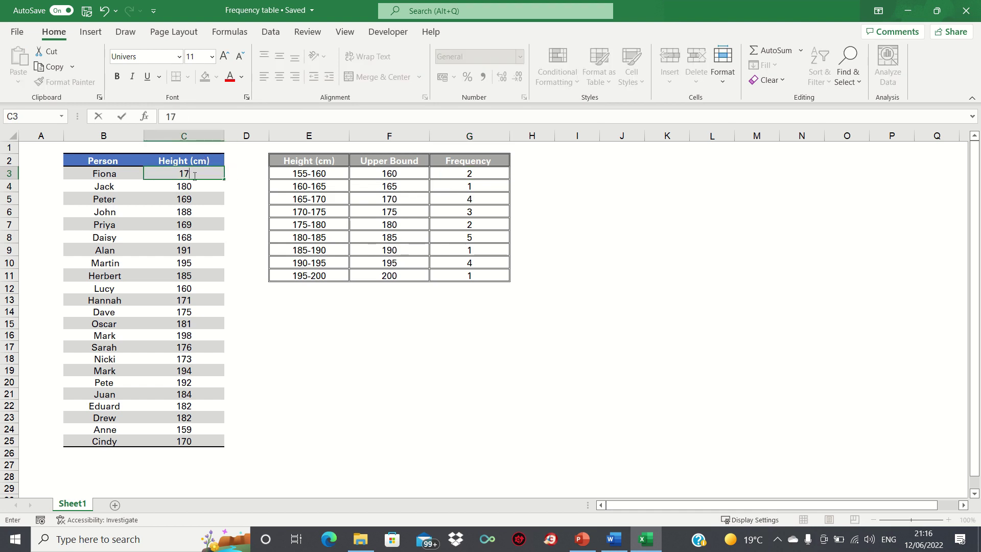
{"action": "type", "text": "3"}
{"action": "key", "text": "Return"}
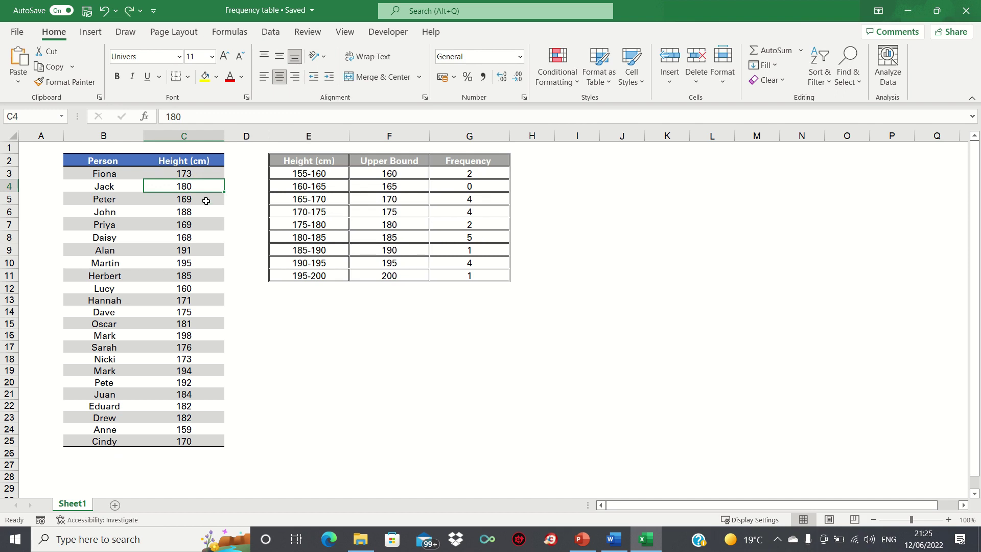
- Select the height interval labels in E2:E11
{"action": "key", "text": "Right"}
{"action": "key", "text": "Right"}
{"action": "key", "text": "Up"}
{"action": "key", "text": "Up"}
{"action": "key", "text": "ctrl+shift+Down"}
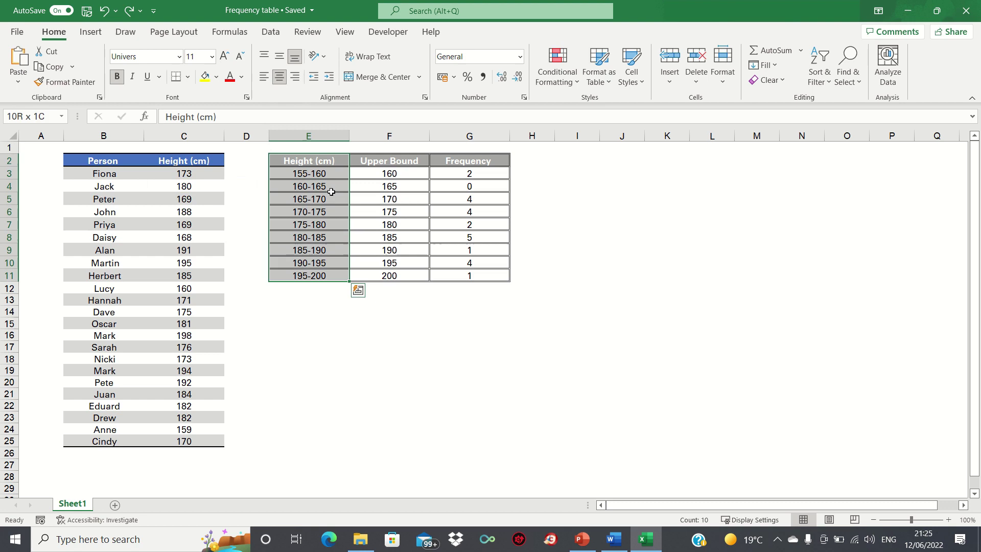
- Add the Frequency counts G2:G11 to the selection, insert a clustered column chart, and place it over columns H–M
{"action": "left_click", "coordinate": [460, 161], "text": "ctrl"}
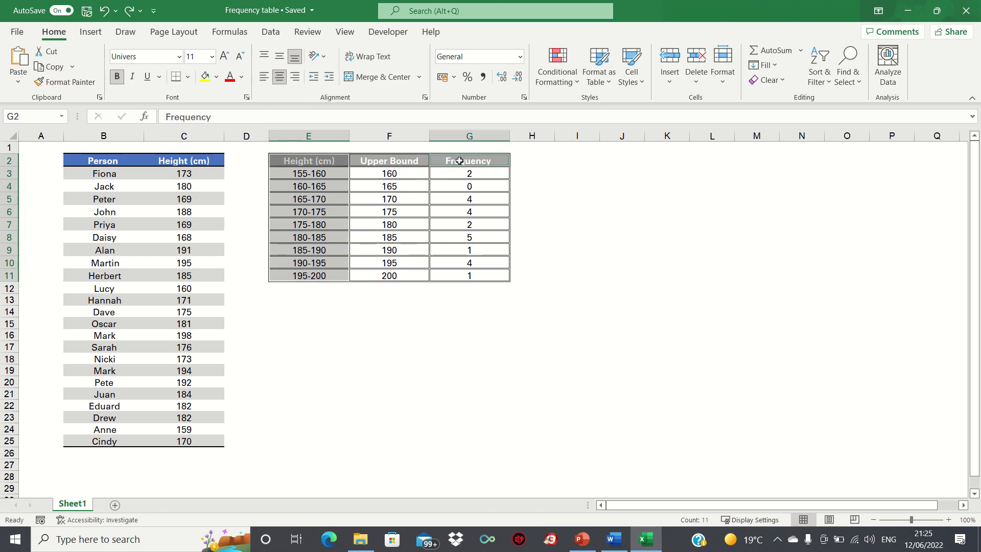
{"action": "key", "text": "ctrl+shift+Down"}
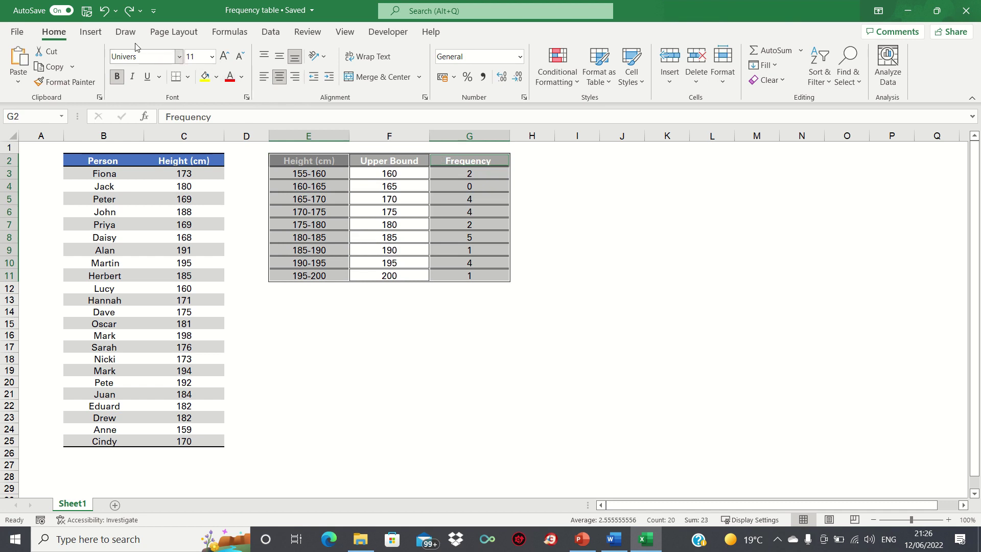
{"action": "left_click", "coordinate": [91, 32]}
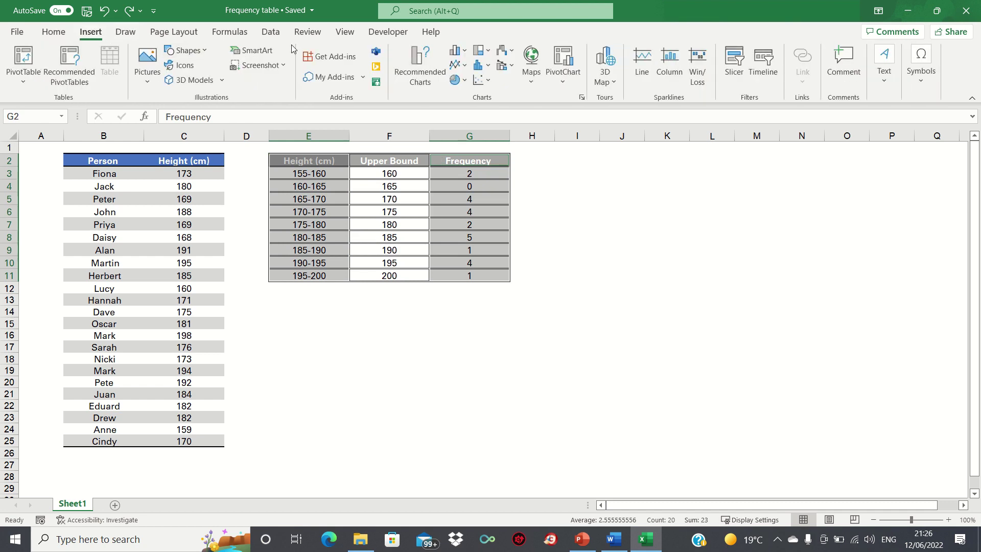
{"action": "left_click", "coordinate": [456, 50]}
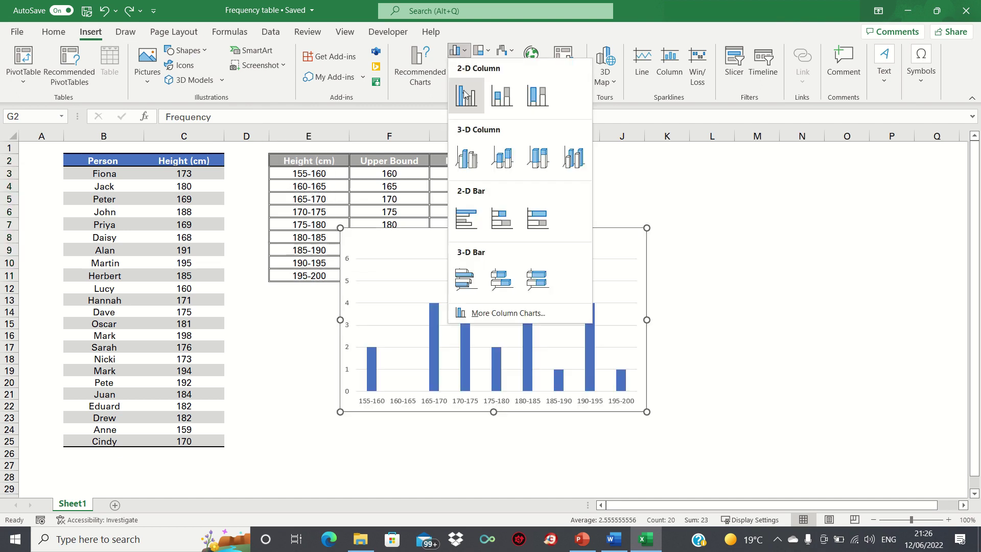
{"action": "left_click", "coordinate": [466, 67]}
{"action": "left_click_drag", "start_coordinate": [532, 236], "coordinate": [745, 158]}
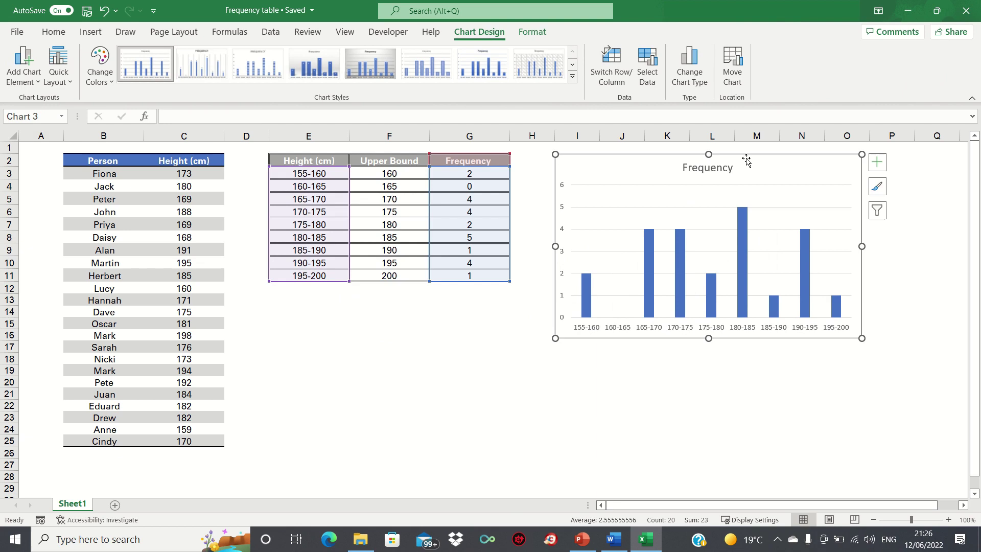
- Apply Quick Layout 8 for touching bars and title the vertical axis Frequency
{"action": "left_click", "coordinate": [66, 82]}
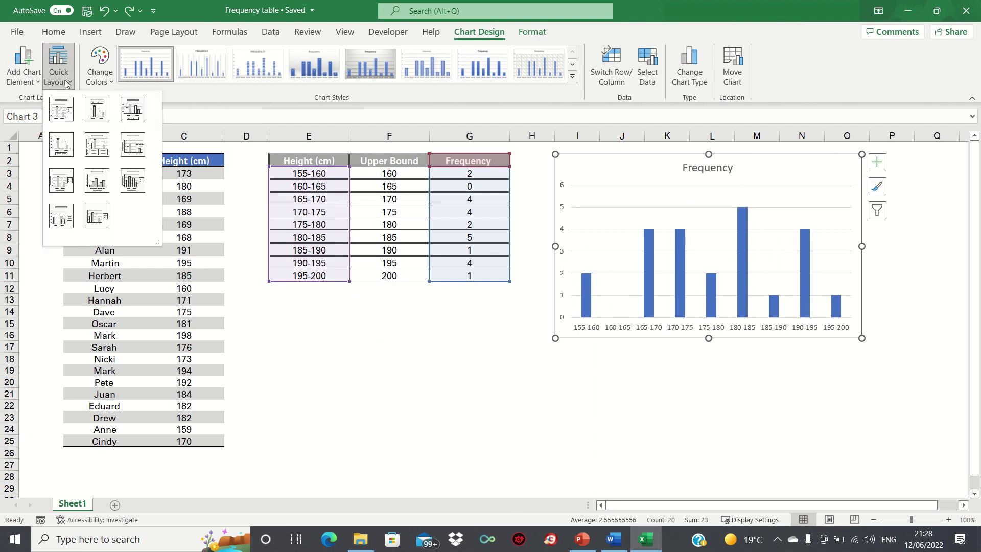
{"action": "left_click", "coordinate": [96, 179]}
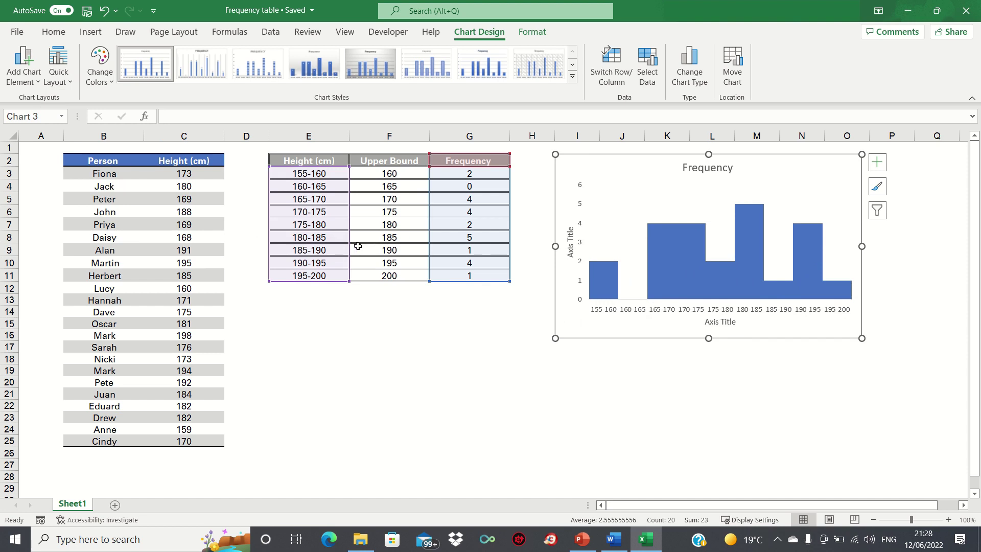
{"action": "left_click", "coordinate": [569, 251]}
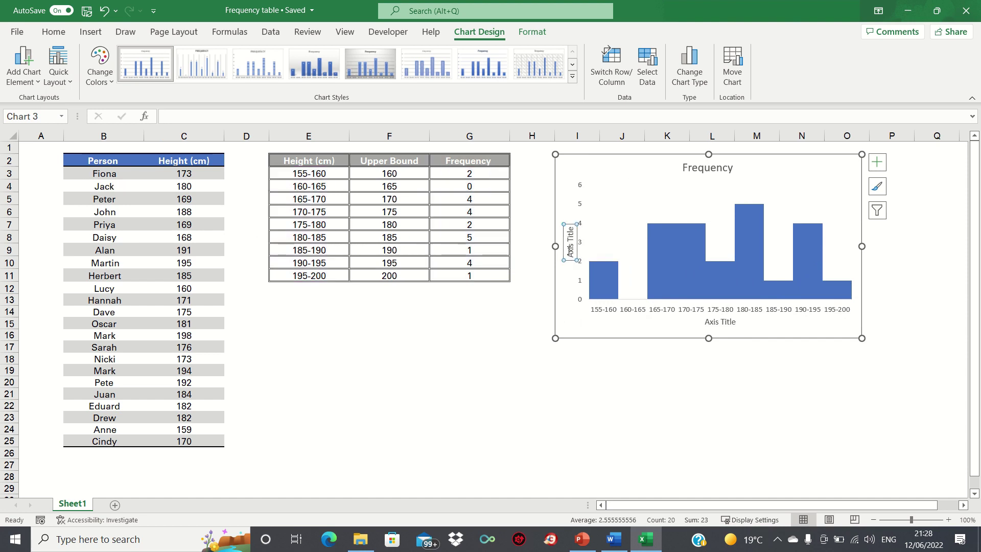
{"action": "double_click", "coordinate": [569, 250]}
{"action": "key", "text": "BackSpace"}
{"action": "key", "text": "BackSpace"}
{"action": "key", "text": "BackSpace"}
{"action": "key", "text": "BackSpace"}
{"action": "key", "text": "BackSpace"}
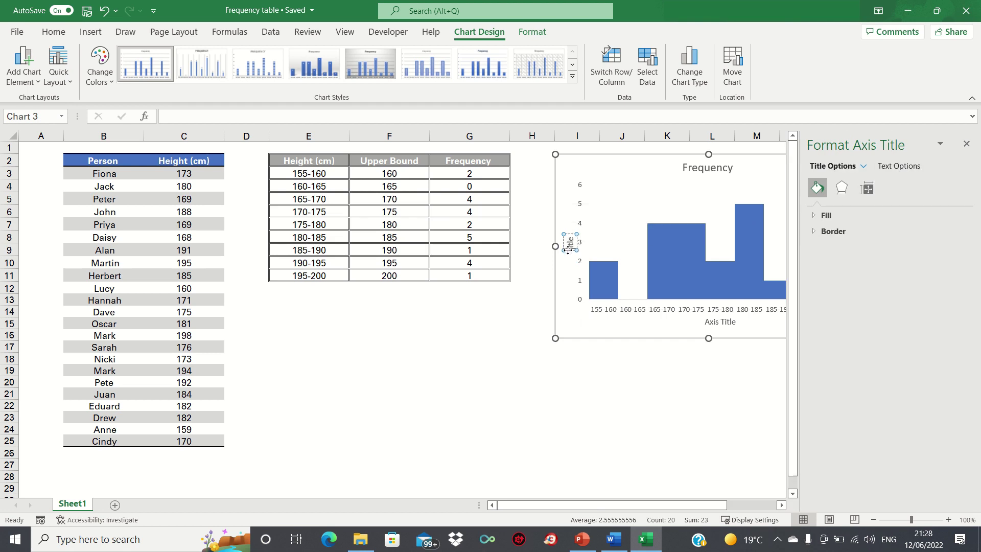
{"action": "type", "text": "Frequency"}
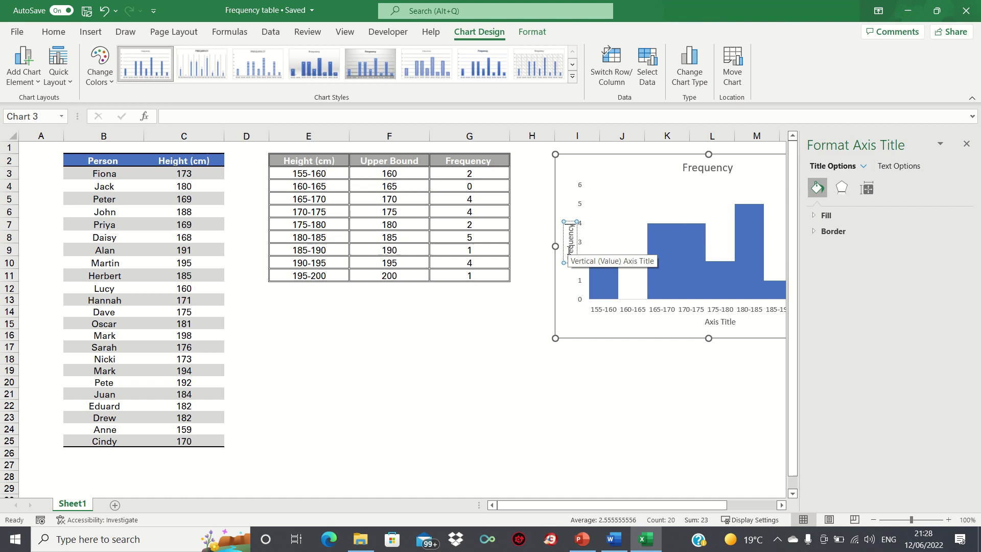
- Title the horizontal axis Height and delete the chart title
{"action": "left_click", "coordinate": [722, 321]}
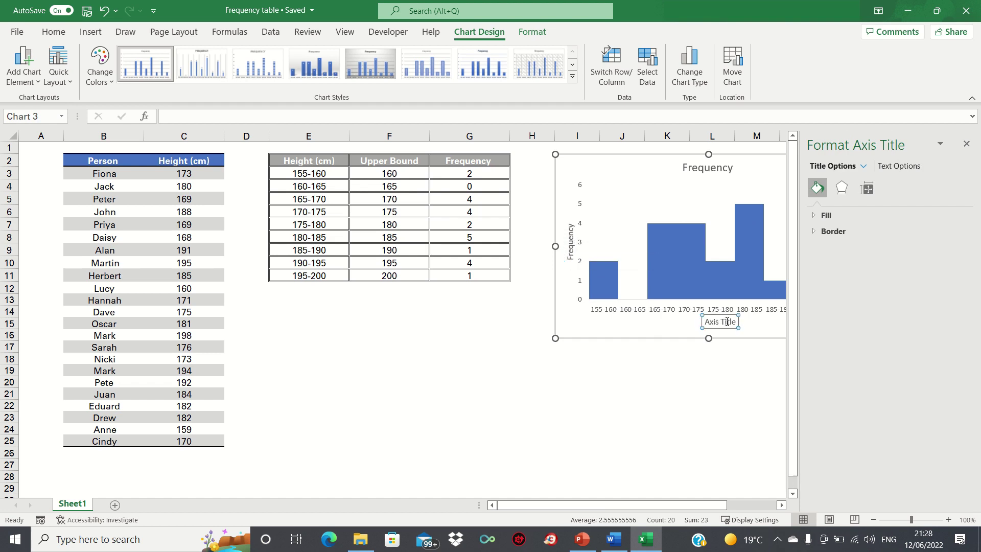
{"action": "triple_click", "coordinate": [721, 321]}
{"action": "key", "text": "BackSpace"}
{"action": "type", "text": "Height"}
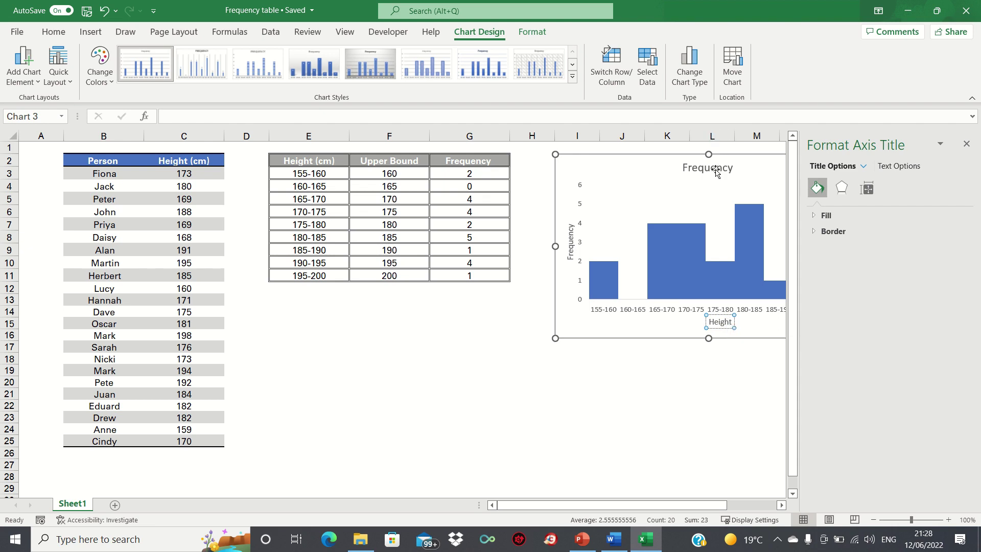
{"action": "left_click", "coordinate": [714, 170]}
{"action": "key", "text": "Delete"}
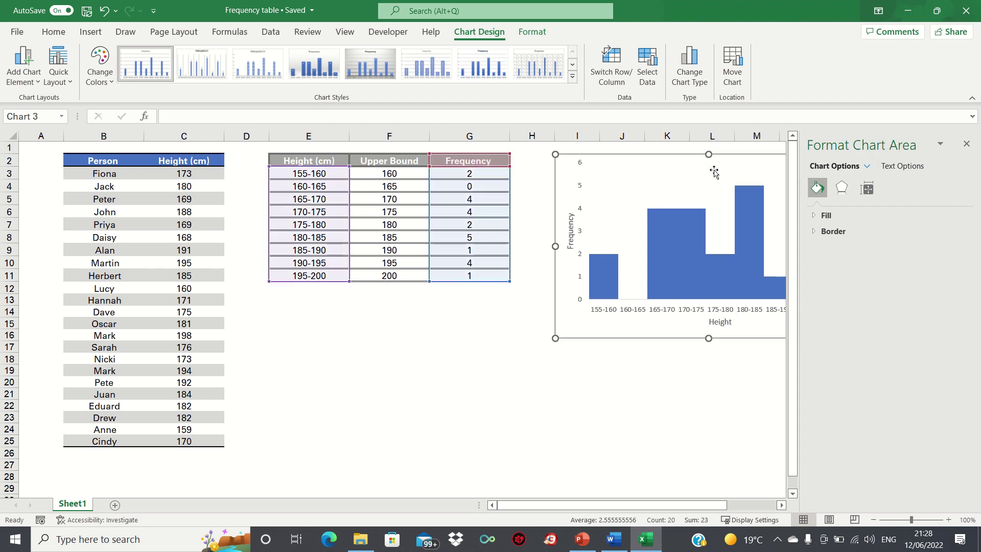
{"action": "left_click", "coordinate": [964, 141]}
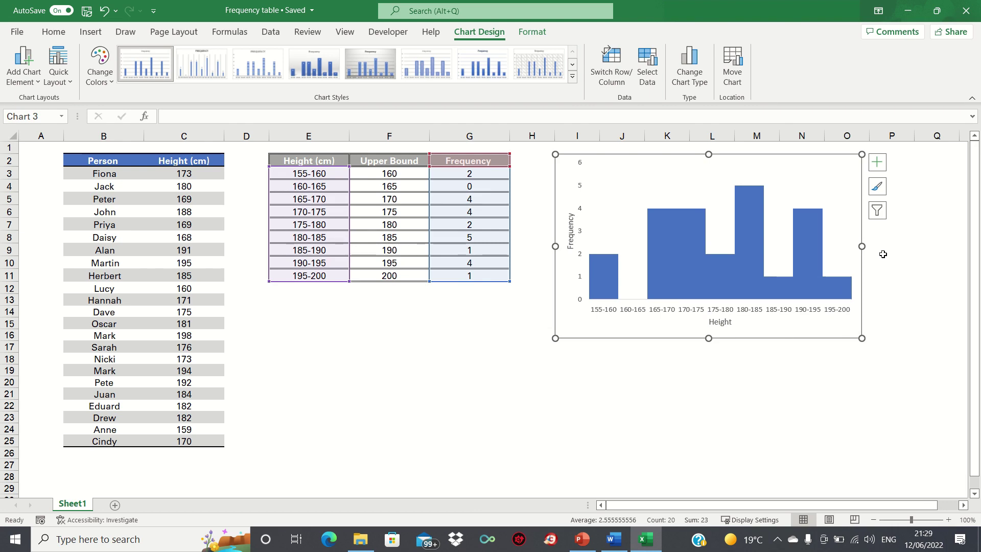
- Format the data series with a solid black border 5 pt wide
{"action": "left_click", "coordinate": [662, 255]}
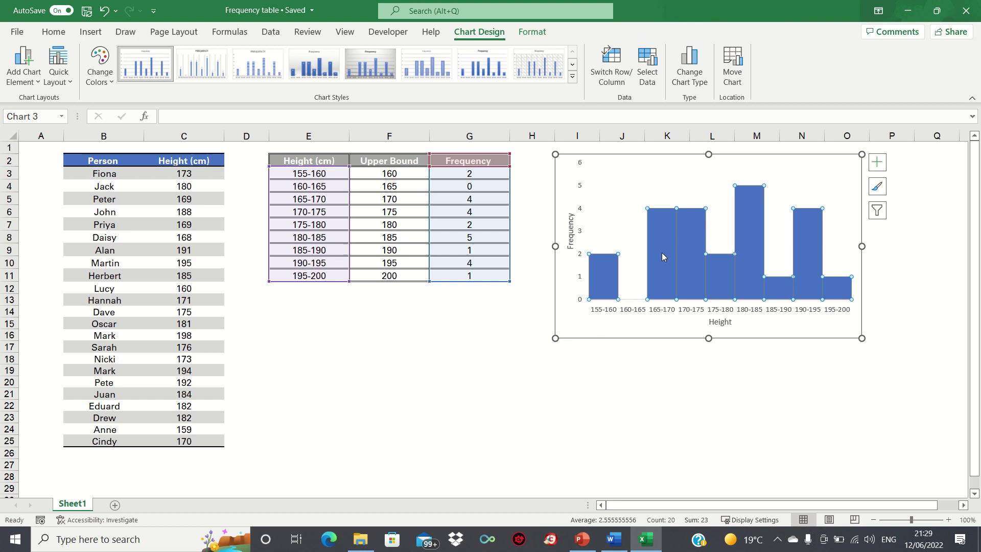
{"action": "right_click", "coordinate": [662, 256]}
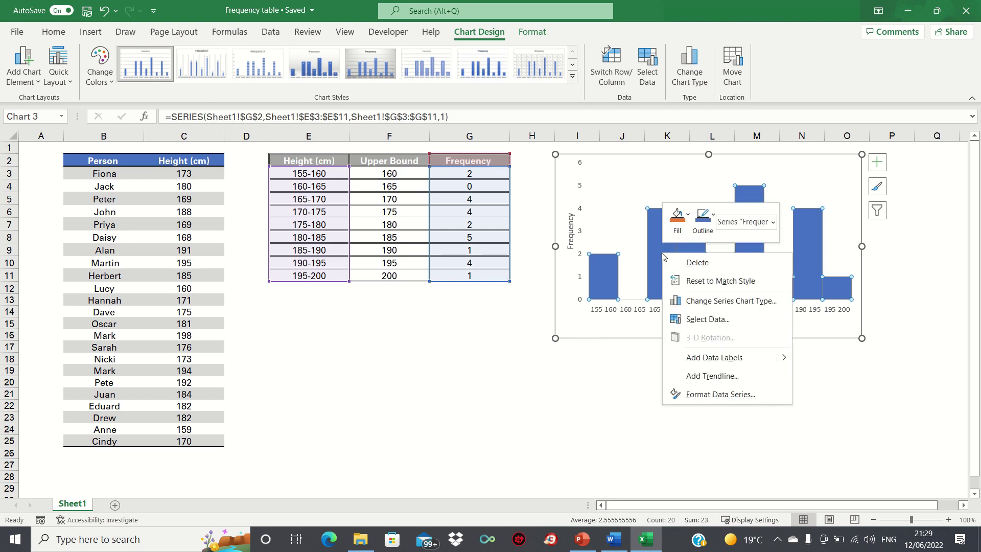
{"action": "left_click", "coordinate": [707, 392]}
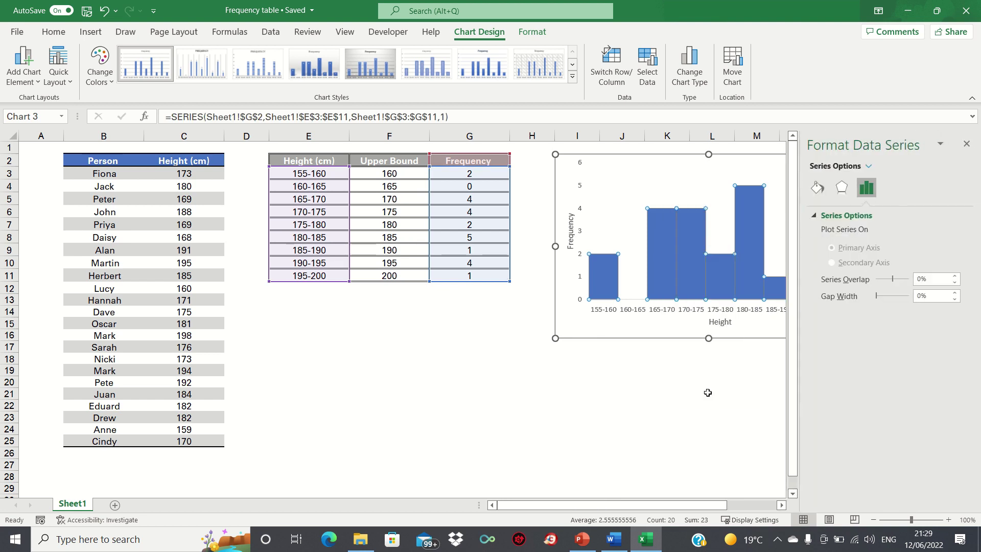
{"action": "left_click", "coordinate": [817, 187]}
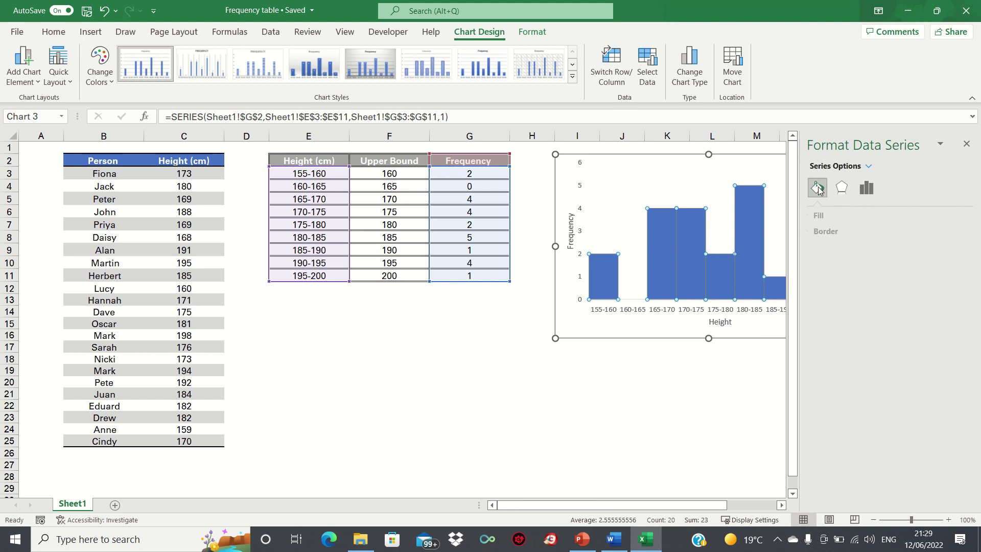
{"action": "left_click", "coordinate": [838, 232]}
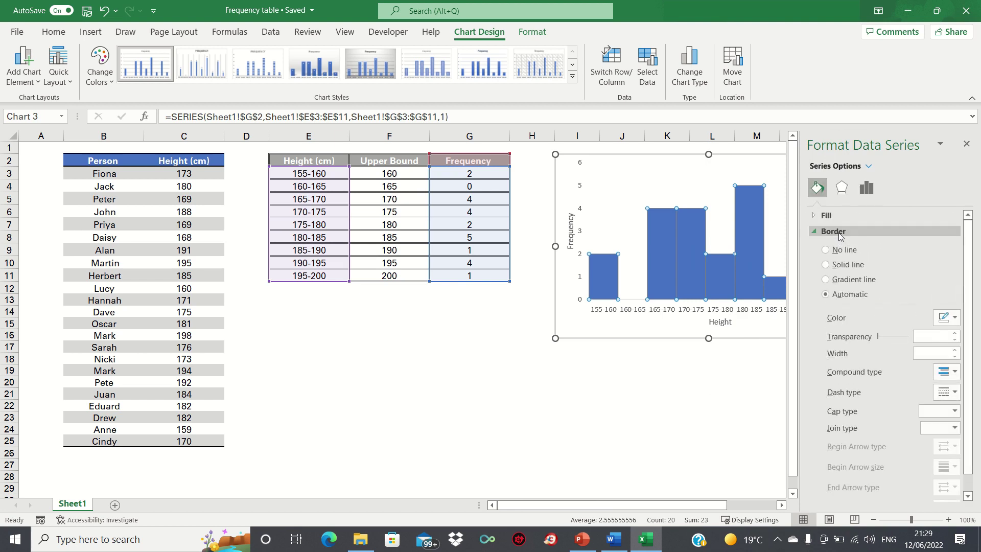
{"action": "left_click", "coordinate": [826, 265]}
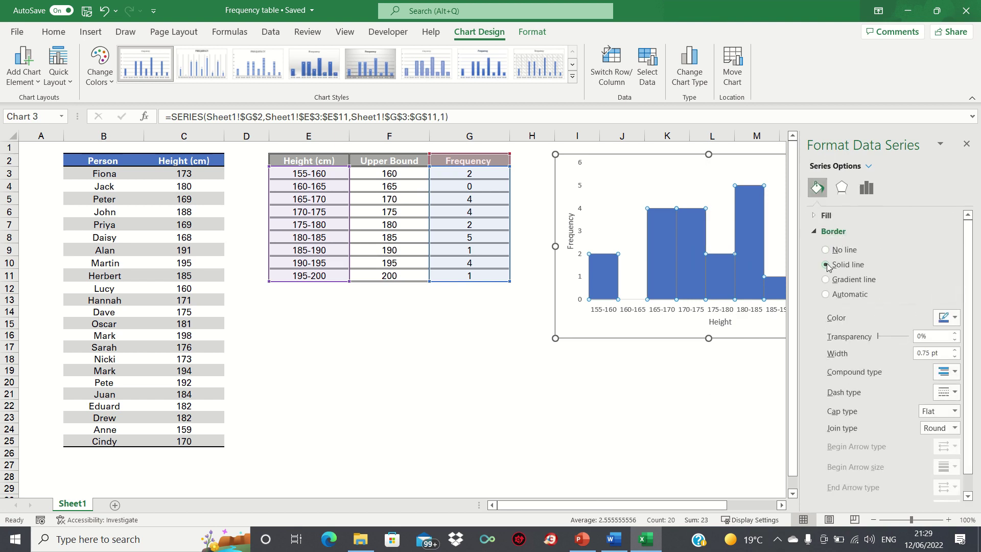
{"action": "left_click", "coordinate": [948, 318]}
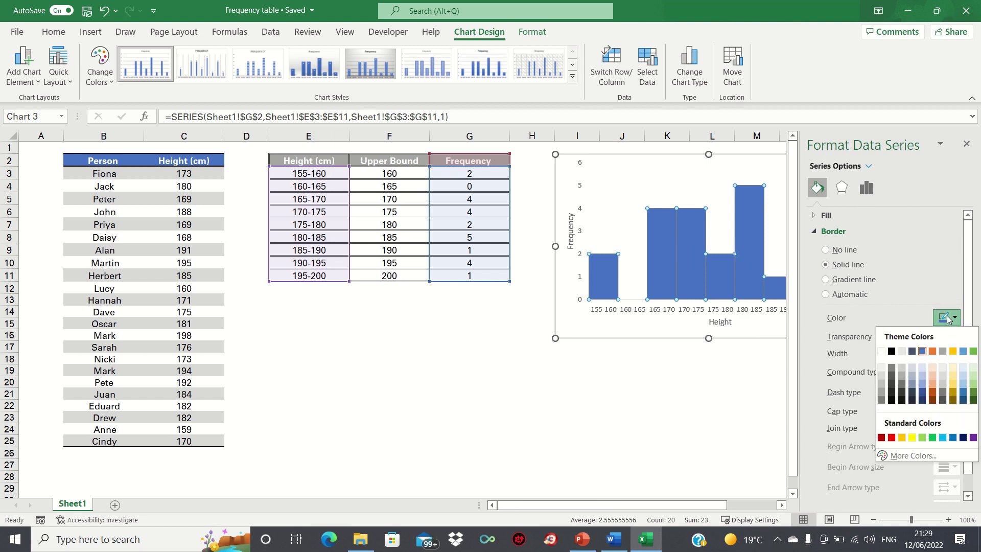
{"action": "left_click", "coordinate": [892, 352]}
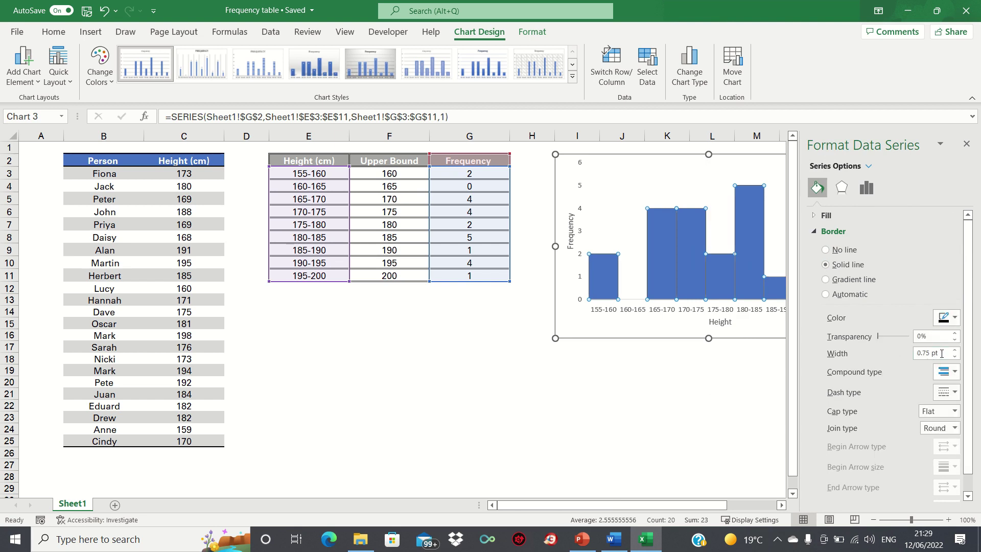
{"action": "left_click_drag", "start_coordinate": [941, 353], "coordinate": [915, 355]}
{"action": "type", "text": "5"}
{"action": "key", "text": "Return"}
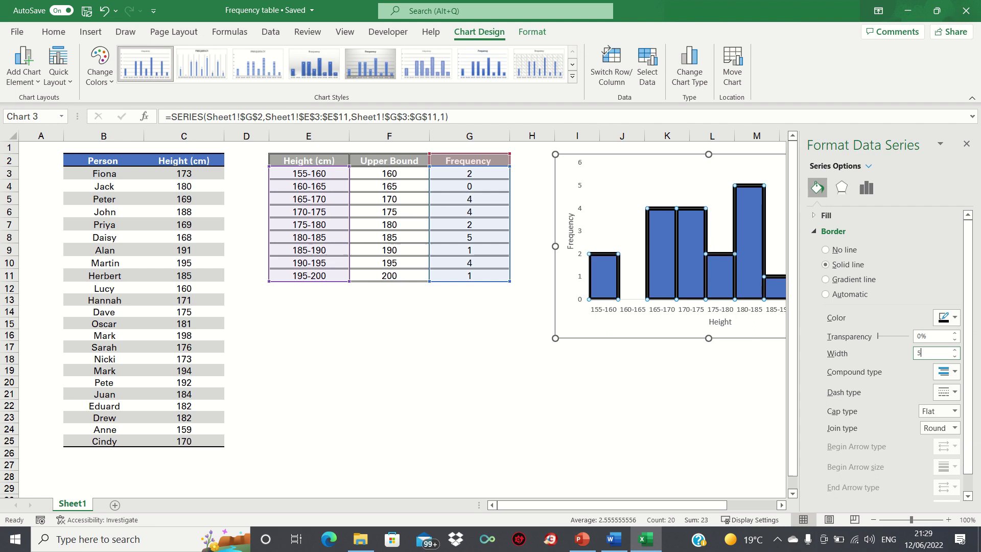
{"action": "left_click", "coordinate": [967, 145]}
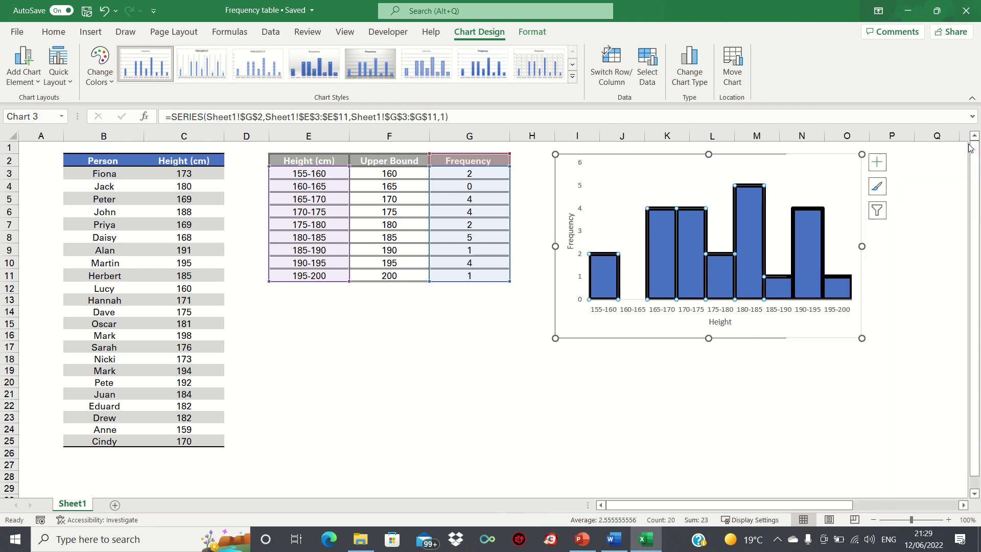
{"action": "left_click", "coordinate": [899, 227]}
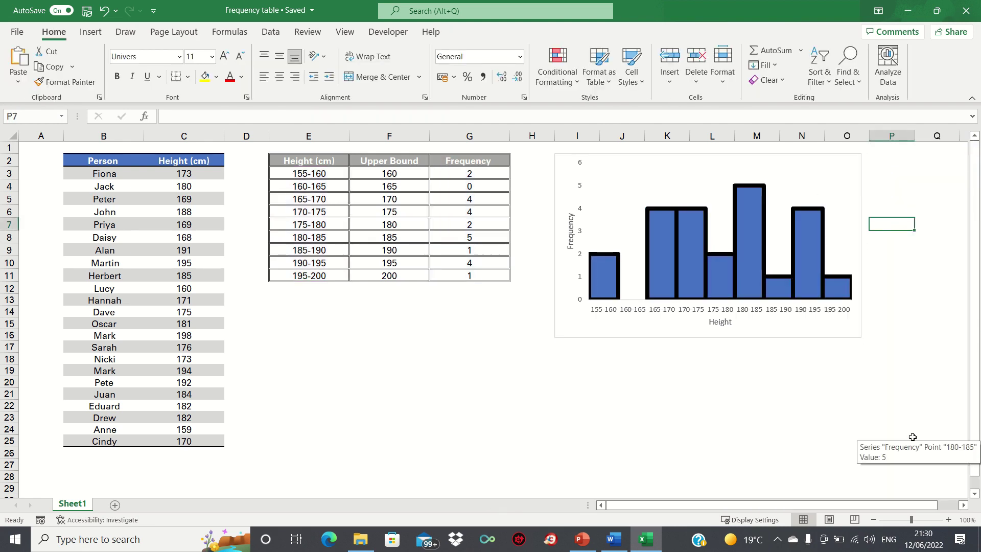